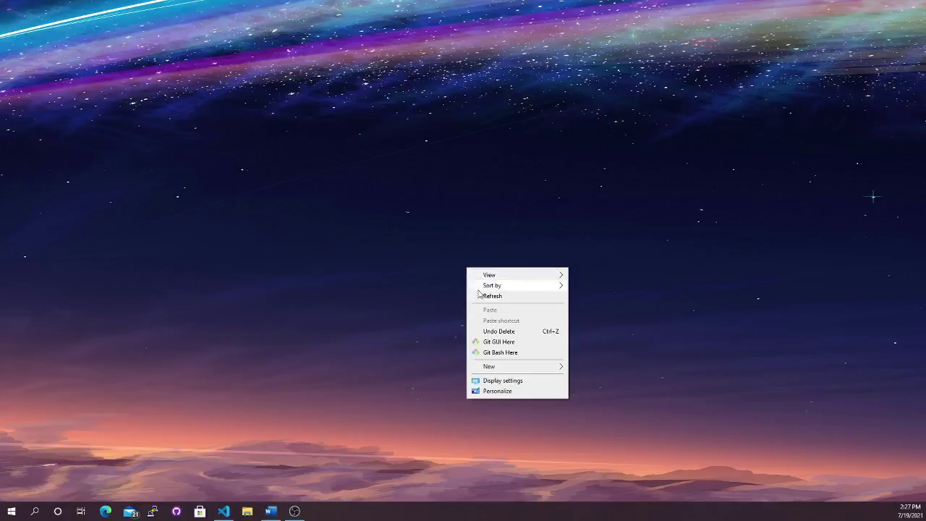
# Refresh the desktop several times from its right-click menu.
pyautogui.click(480, 295)
pyautogui.rightClick(421, 266)
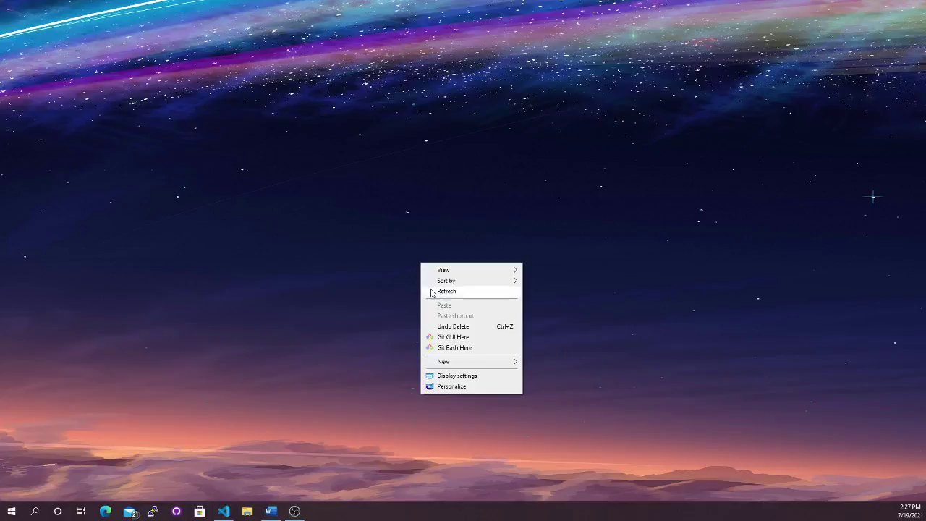
pyautogui.click(430, 289)
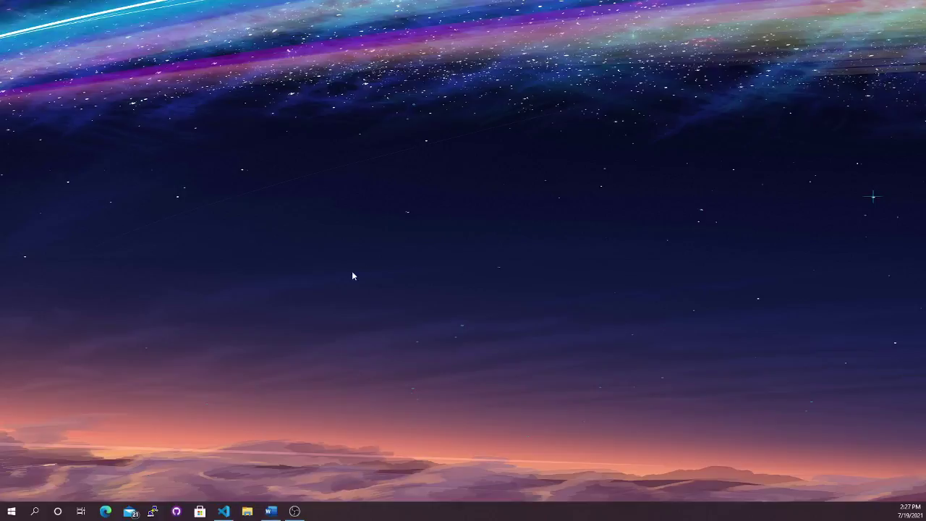
pyautogui.rightClick(366, 207)
pyautogui.click(386, 233)
pyautogui.rightClick(337, 176)
pyautogui.click(350, 202)
pyautogui.rightClick(356, 181)
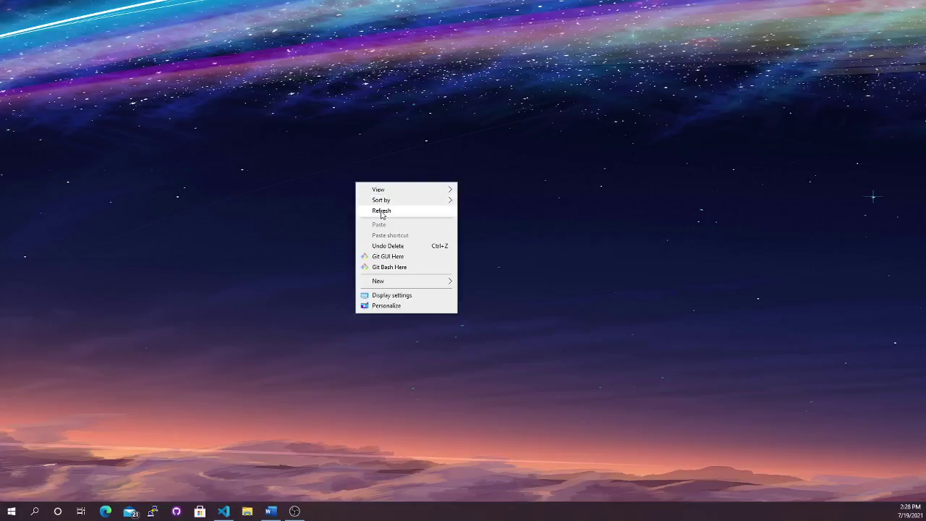
pyautogui.click(380, 209)
pyautogui.rightClick(373, 153)
pyautogui.click(391, 181)
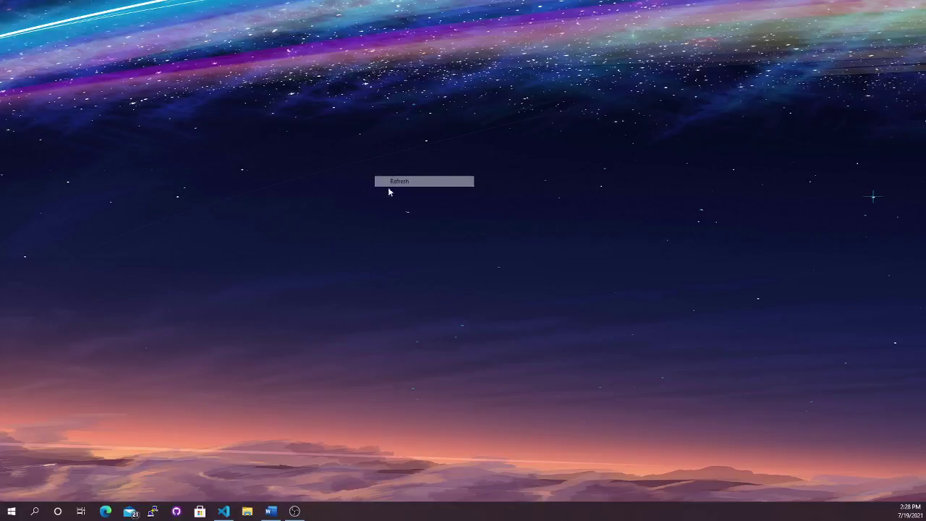
# Launch Microsoft Edge and load google.com.
pyautogui.click(106, 512)
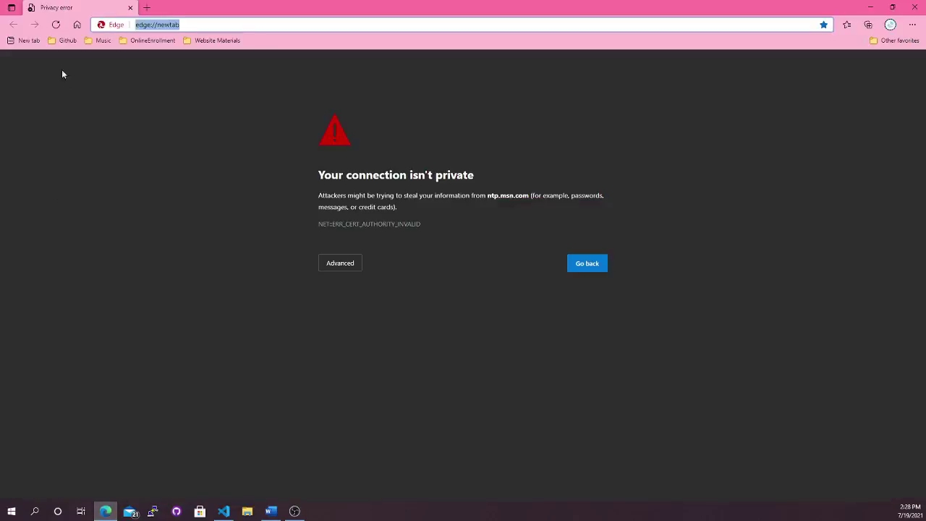
pyautogui.click(149, 25)
pyautogui.moveTo(186, 26); pyautogui.dragTo(136, 26)
pyautogui.click(194, 25)
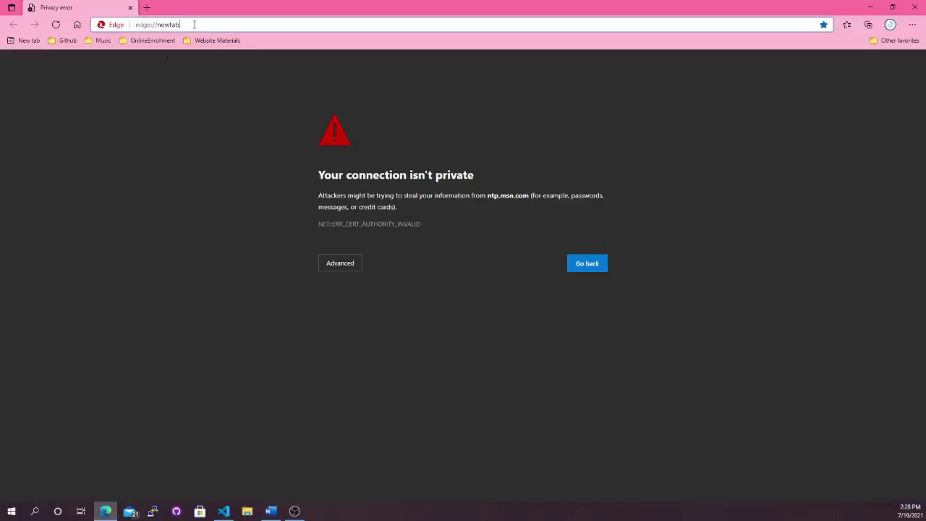
pyautogui.moveTo(197, 22); pyautogui.dragTo(93, 11)
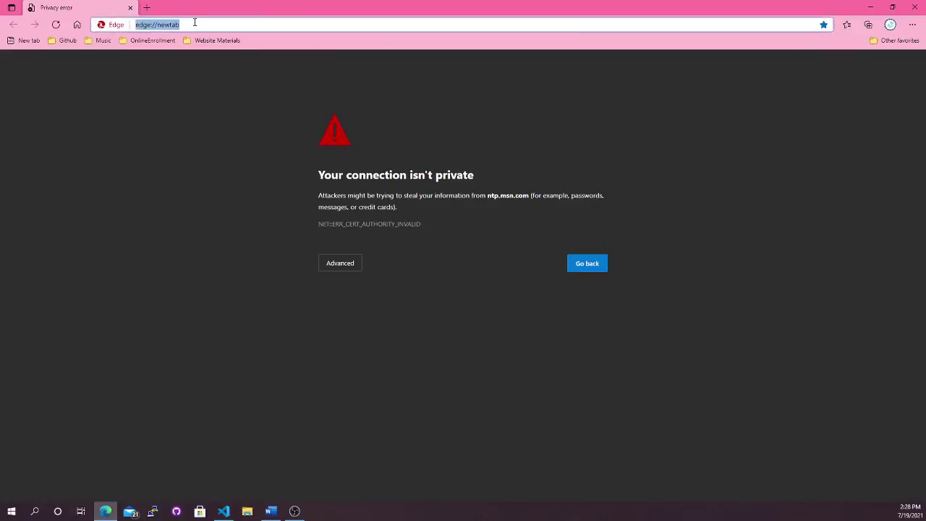
pyautogui.write('google.com')
pyautogui.press('Return')
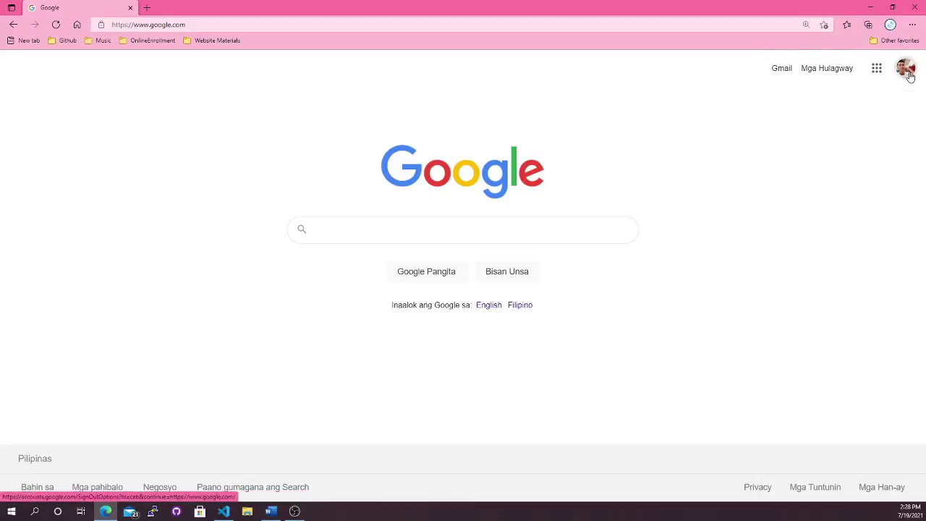
# Open the Google account panel to view the signed-in account's details.
pyautogui.click(907, 72)
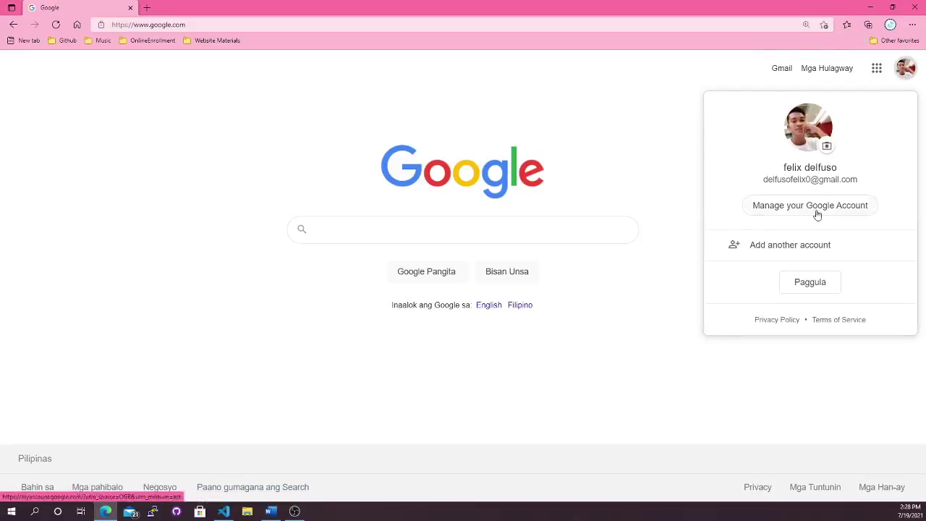
pyautogui.moveTo(768, 180); pyautogui.dragTo(806, 180)
pyautogui.click(767, 171)
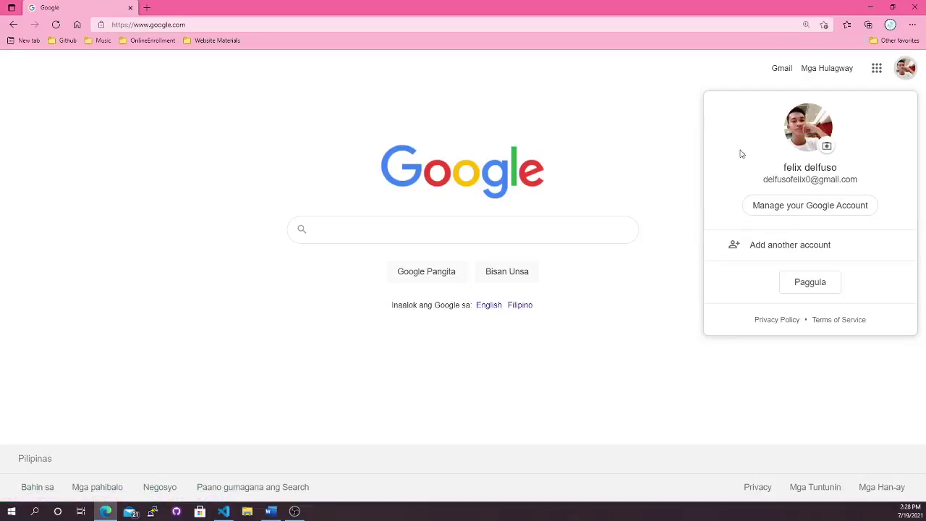
# Start adding another Google account and decline the page translation offer.
pyautogui.click(813, 252)
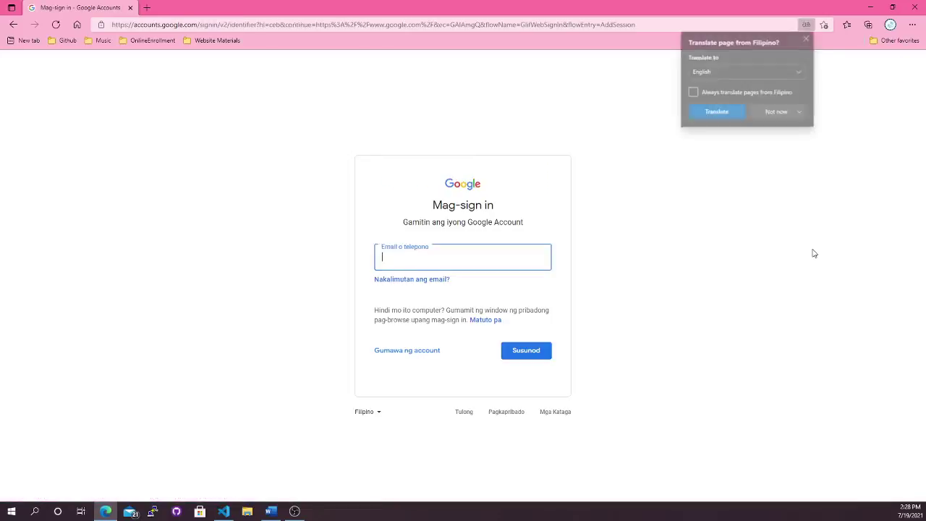
pyautogui.click(799, 113)
pyautogui.click(781, 161)
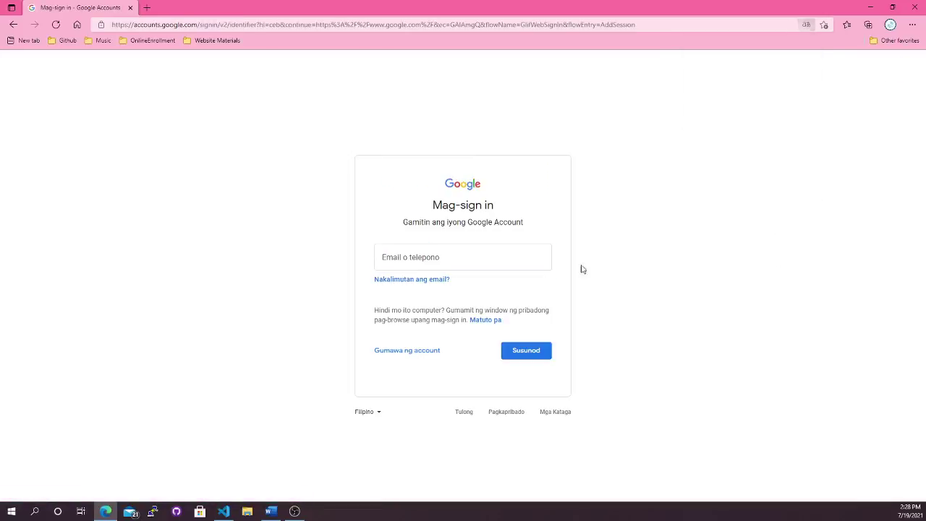
pyautogui.click(480, 261)
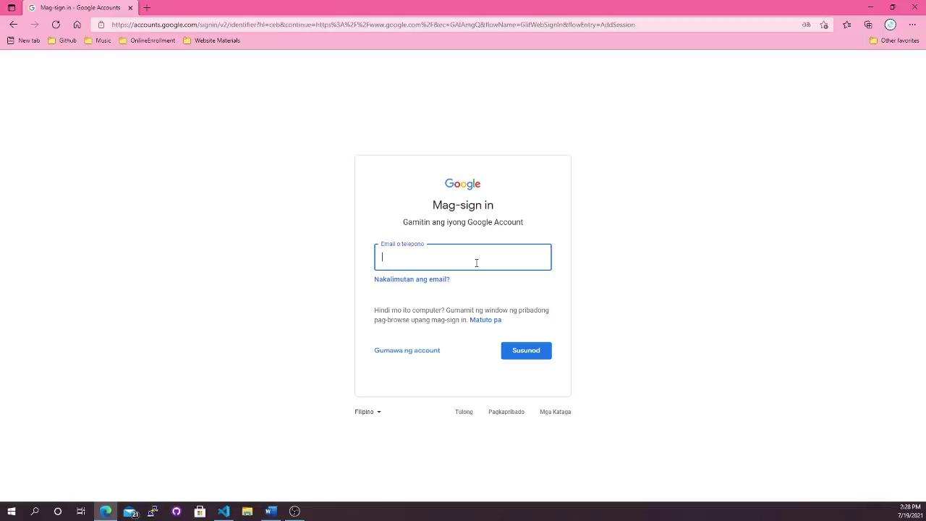
# Sign in with the school email address and the account password.
pyautogui.click(538, 351)
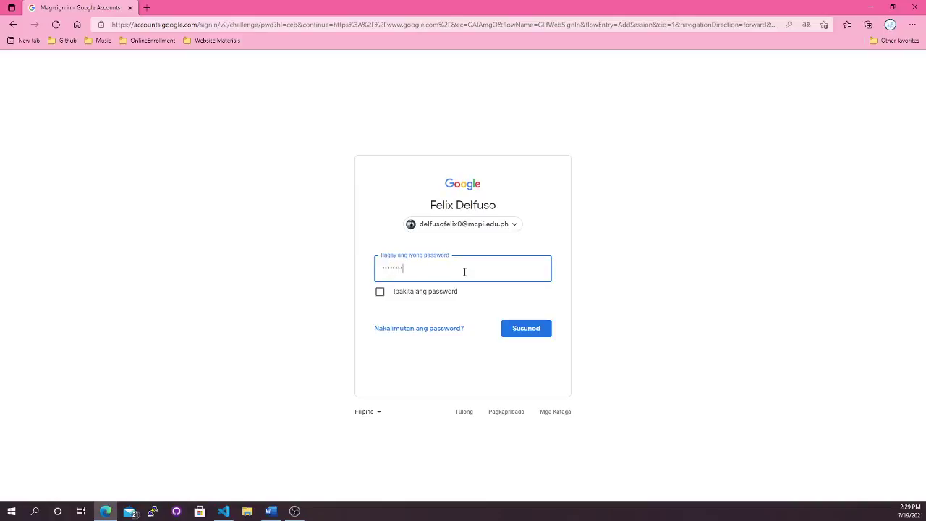
pyautogui.write('1')
pyautogui.press('Return')
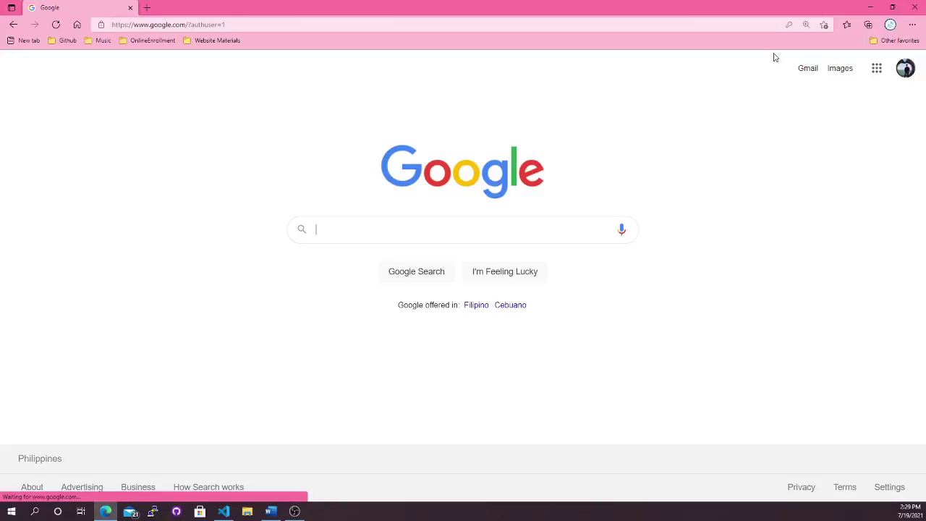
# Check the Google account panel to confirm the school-managed account is signed in.
pyautogui.click(905, 68)
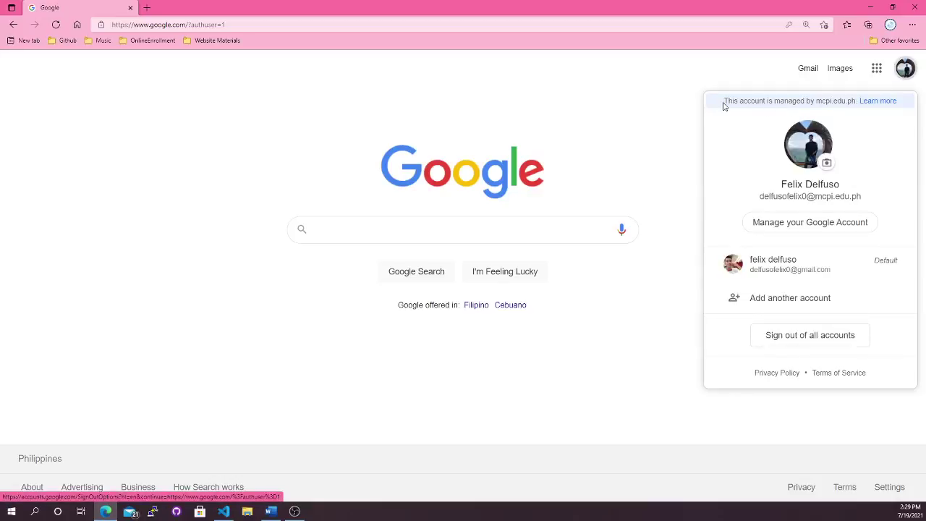
pyautogui.moveTo(724, 100); pyautogui.dragTo(846, 102)
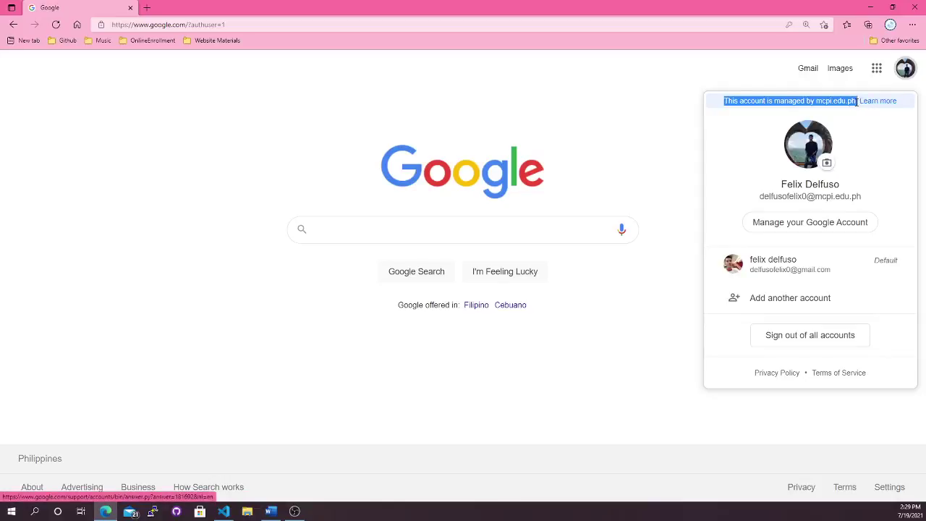
pyautogui.moveTo(846, 101); pyautogui.dragTo(855, 102)
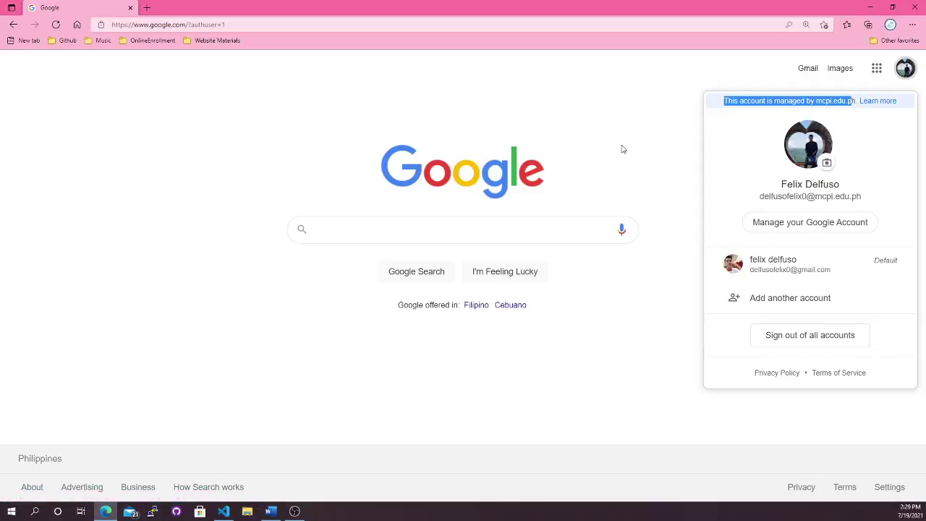
pyautogui.click(902, 72)
pyautogui.click(655, 100)
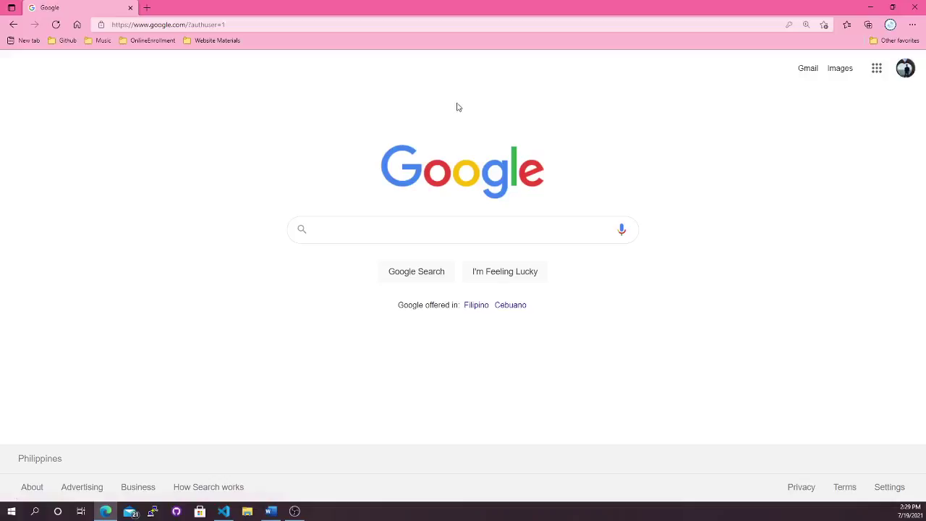
# Go to mcpi.edu.ph using the address bar's autocomplete.
pyautogui.click(239, 25)
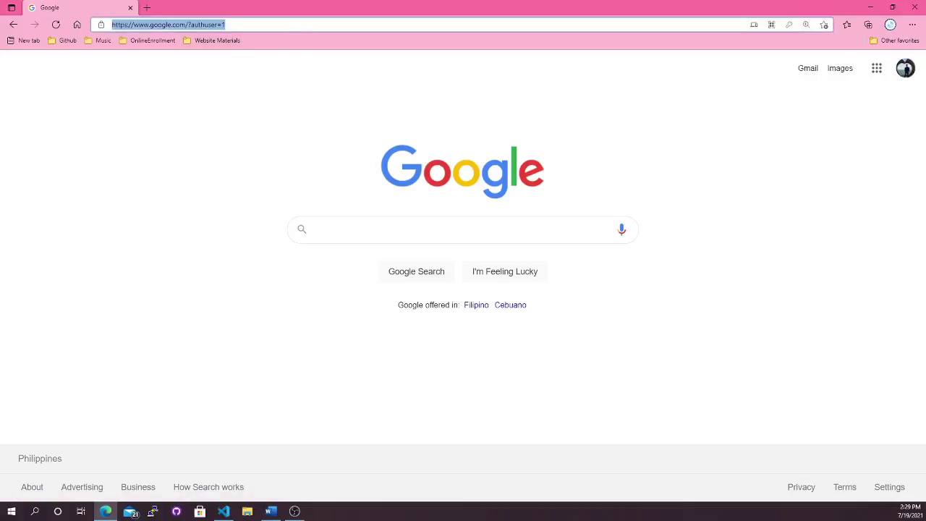
pyautogui.write('mcp')
pyautogui.press('Return')
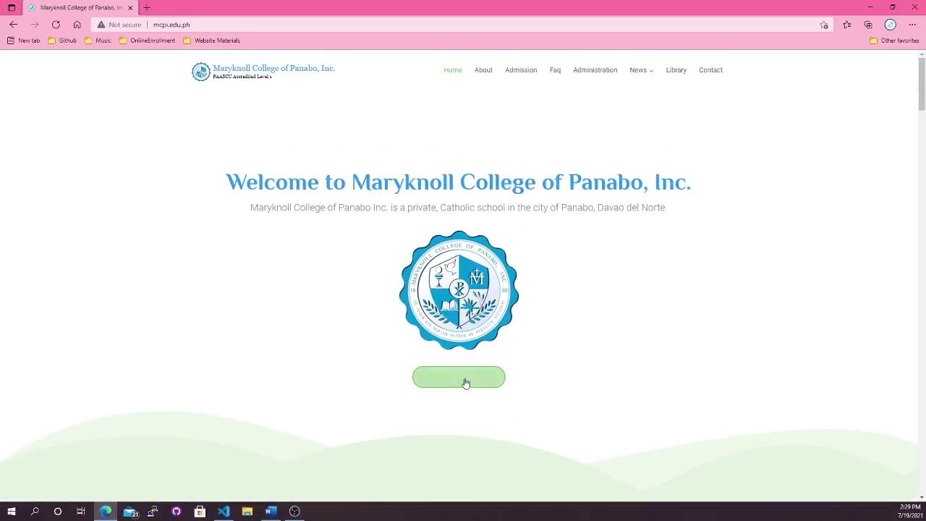
# Open the LMS from the school homepage and go to its Log in page.
pyautogui.click(465, 383)
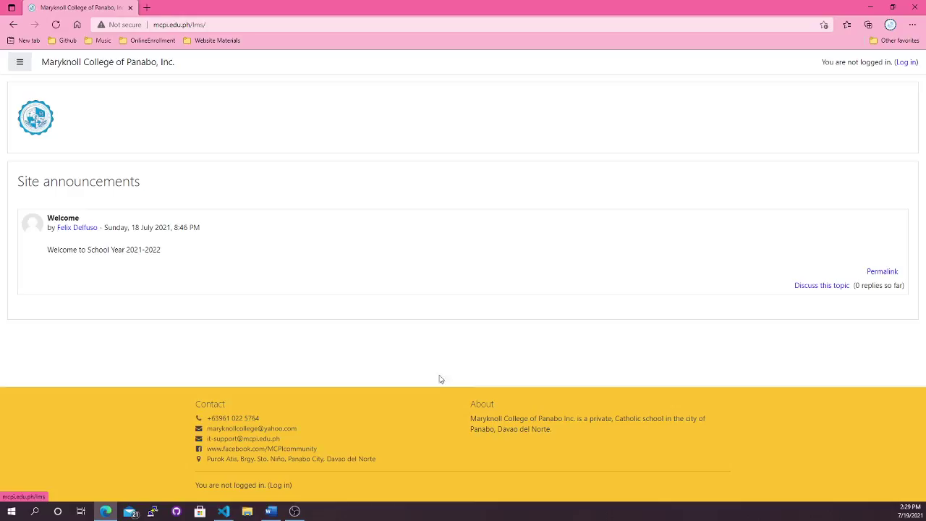
pyautogui.click(19, 62)
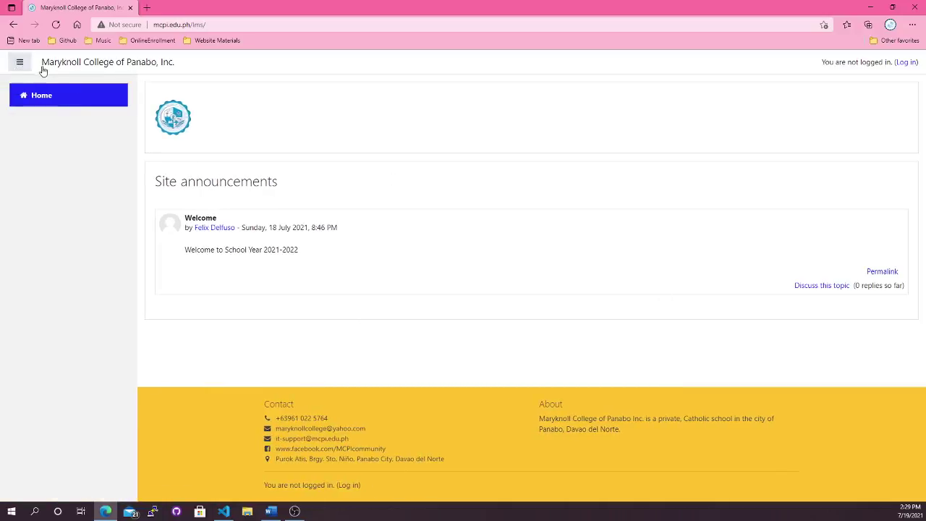
pyautogui.click(20, 63)
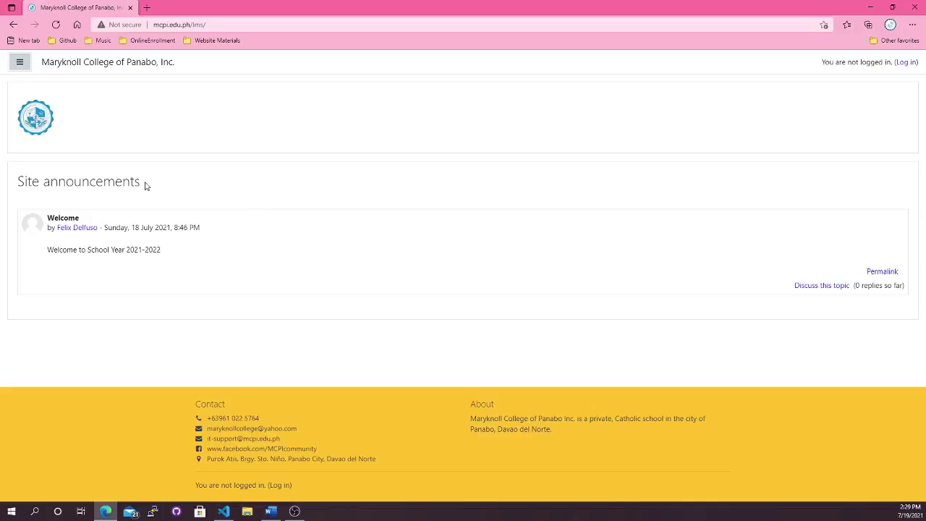
pyautogui.moveTo(144, 186); pyautogui.dragTo(18, 183)
pyautogui.click(58, 186)
pyautogui.moveTo(137, 182); pyautogui.dragTo(7, 191)
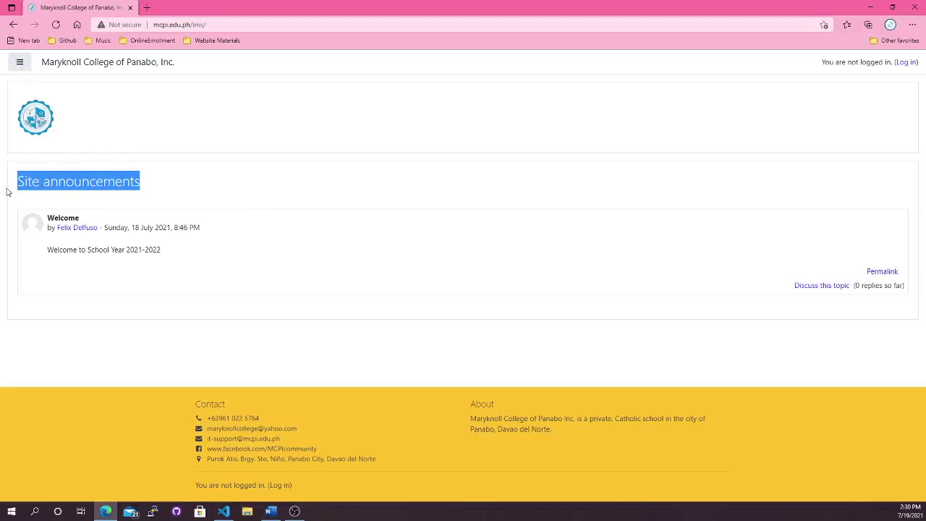
pyautogui.click(119, 178)
pyautogui.click(20, 62)
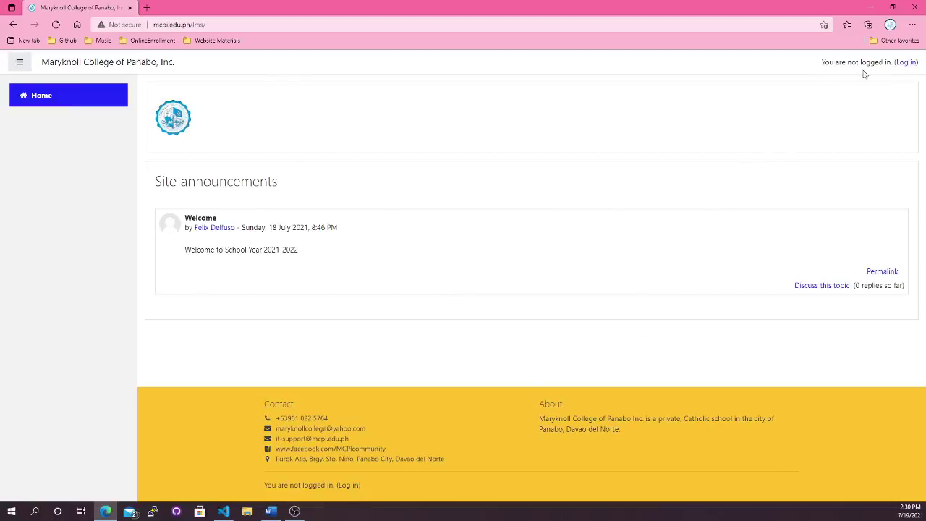
pyautogui.click(906, 63)
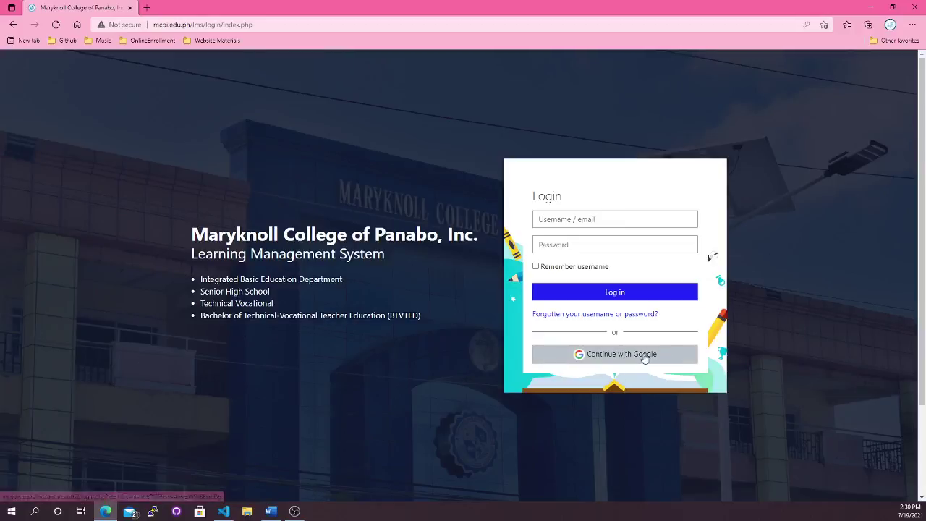
# Clear the typed username and choose Continue with Google on the Moodle login page.
pyautogui.click(583, 223)
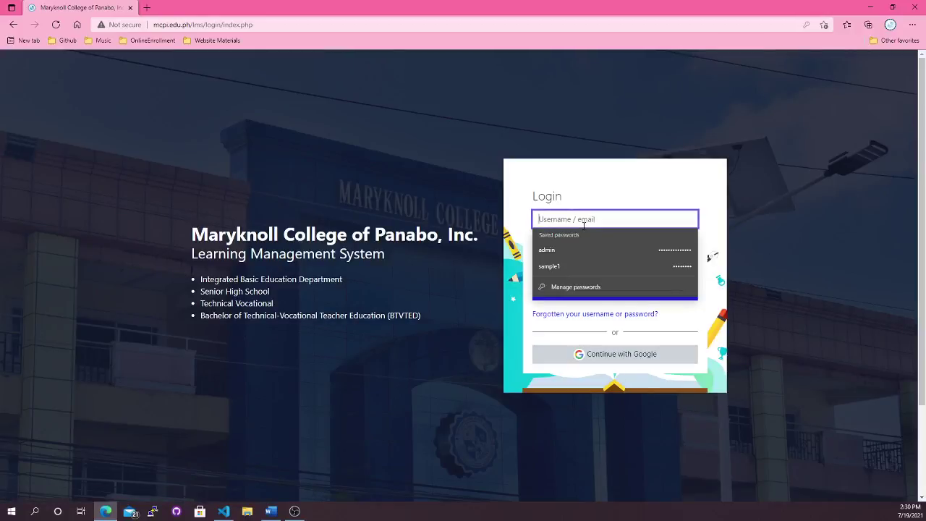
pyautogui.write('dedede')
pyautogui.moveTo(588, 219); pyautogui.dragTo(489, 216)
pyautogui.press('BackSpace')
pyautogui.click(628, 198)
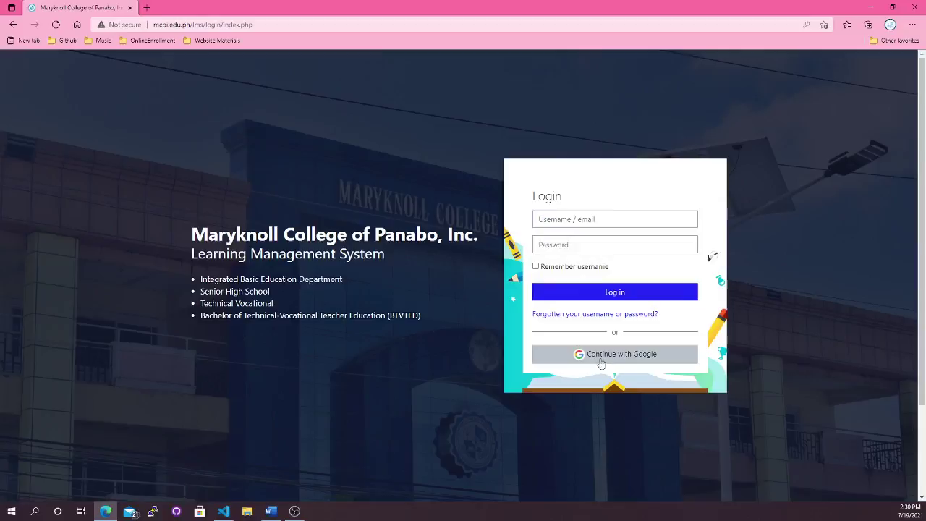
pyautogui.click(625, 356)
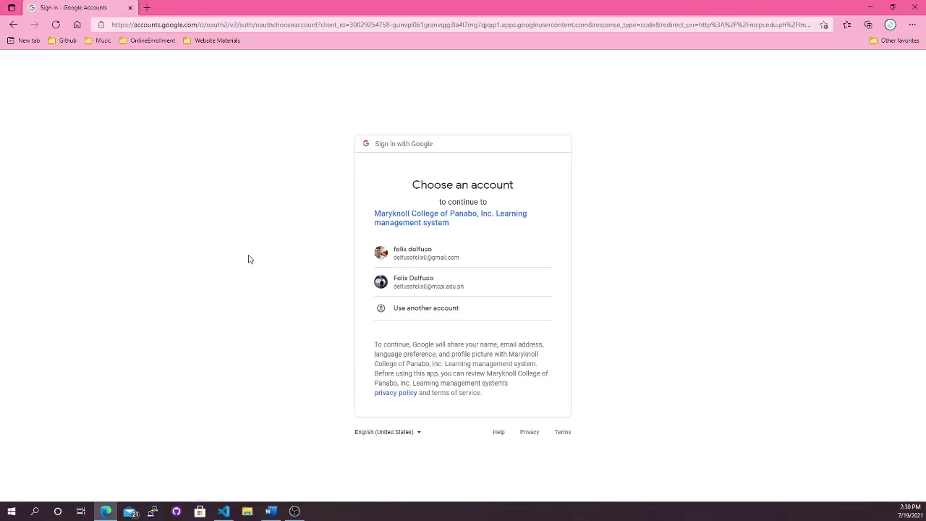
# After the personal gmail account gets Error 403, go back and pick the mcpi.edu.ph account.
pyautogui.click(466, 295)
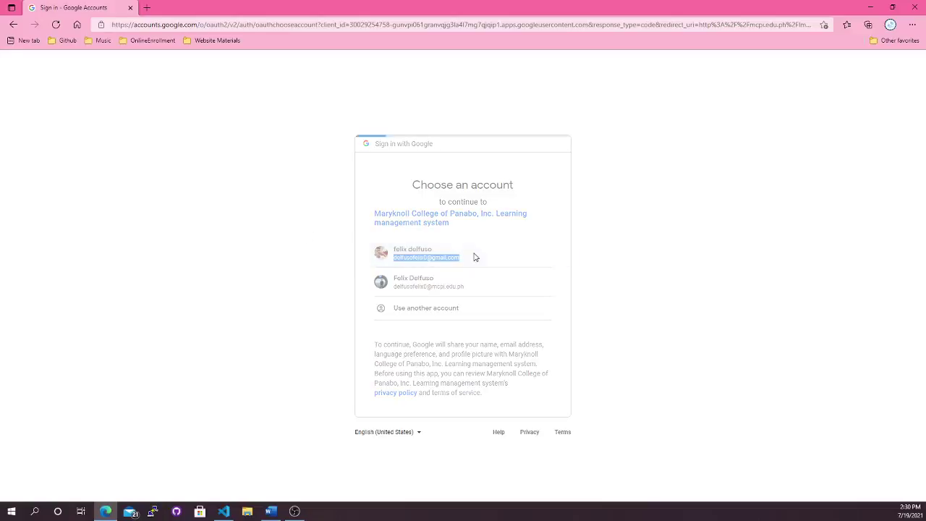
pyautogui.doubleClick(473, 258)
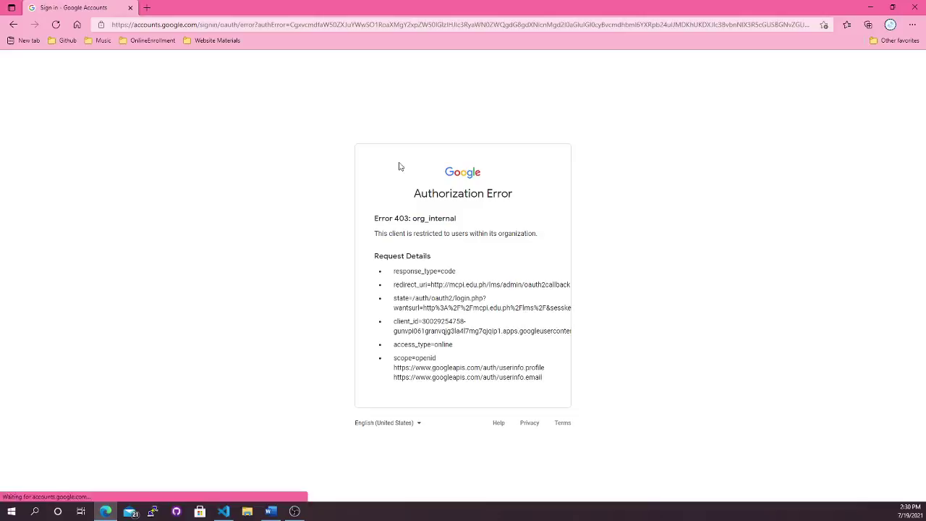
pyautogui.moveTo(428, 200); pyautogui.dragTo(524, 201)
pyautogui.click(369, 183)
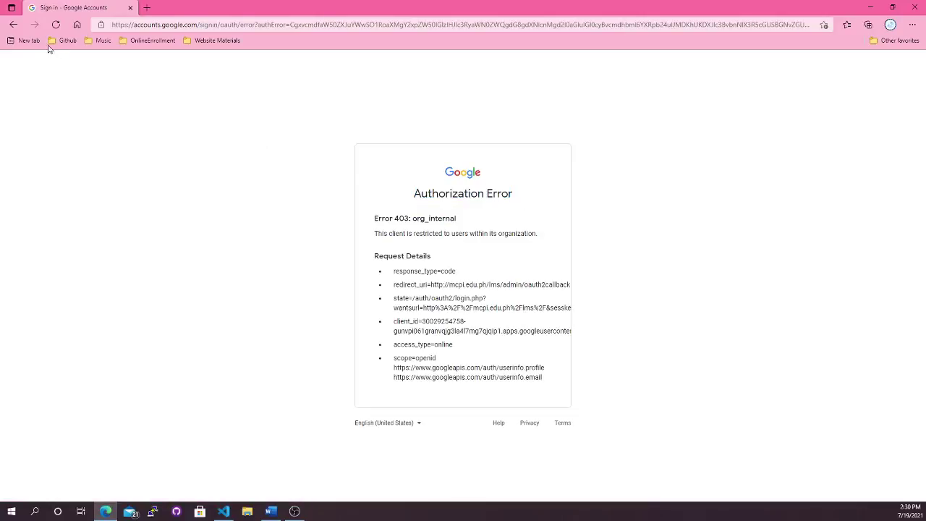
pyautogui.click(13, 24)
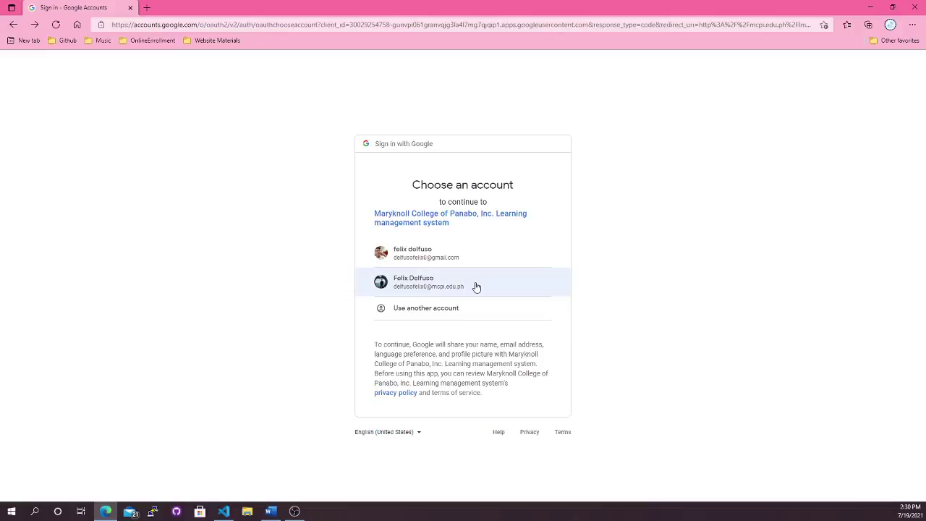
pyautogui.click(476, 287)
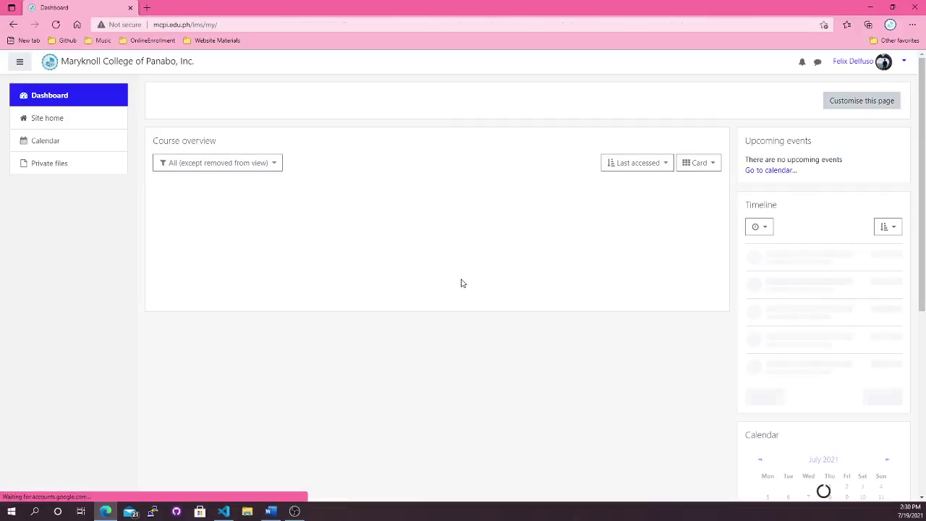
pyautogui.scroll(-3, 524, 283)
pyautogui.scroll(3, 585, 295)
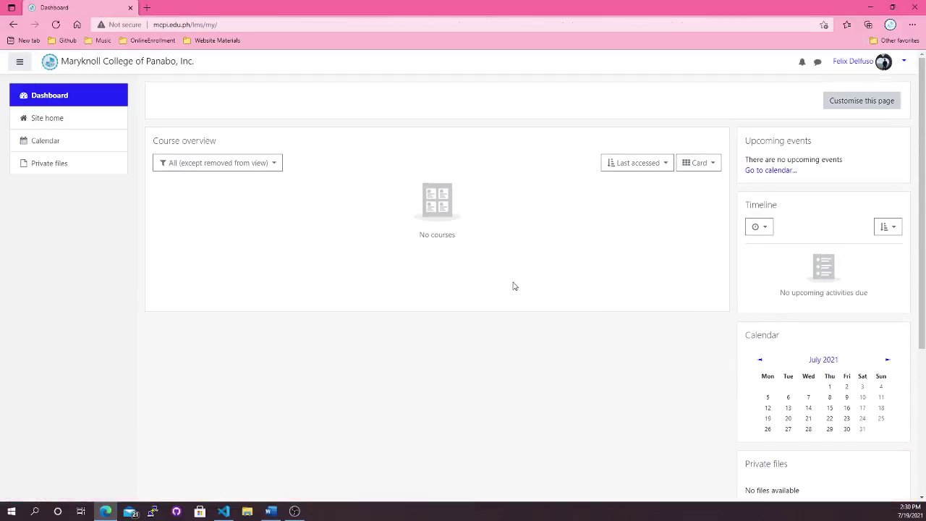
pyautogui.scroll(-3, 539, 279)
pyautogui.scroll(3, 684, 291)
pyautogui.scroll(-3, 289, 221)
pyautogui.scroll(3, 293, 227)
pyautogui.scroll(-1, 550, 245)
pyautogui.scroll(1, 553, 246)
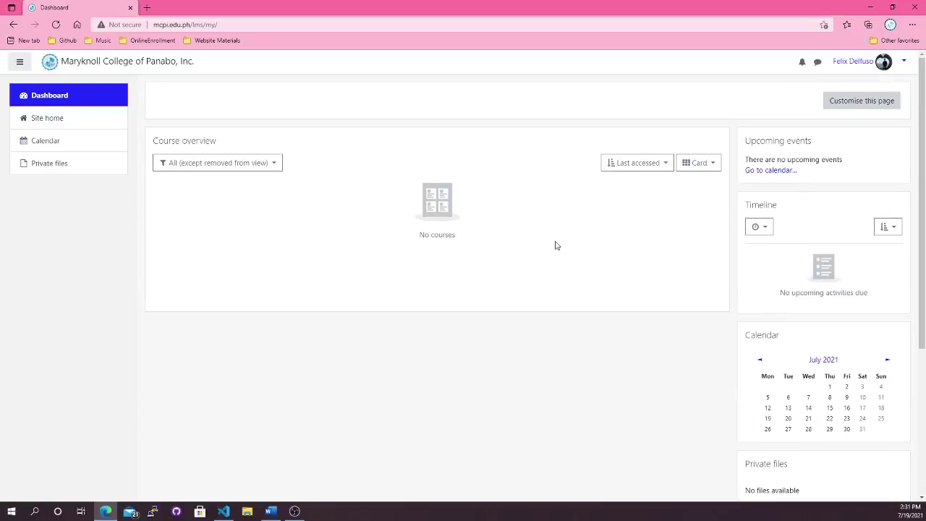